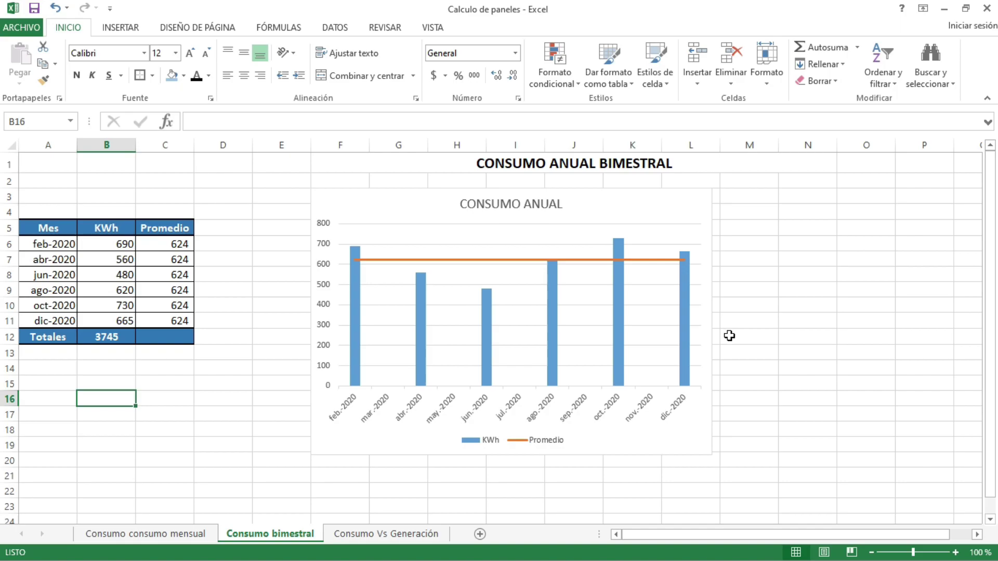
Step: Open the Consumo consumo mensual sheet and review its monthly KWh values and the average line in the chart
left_click(156, 533)
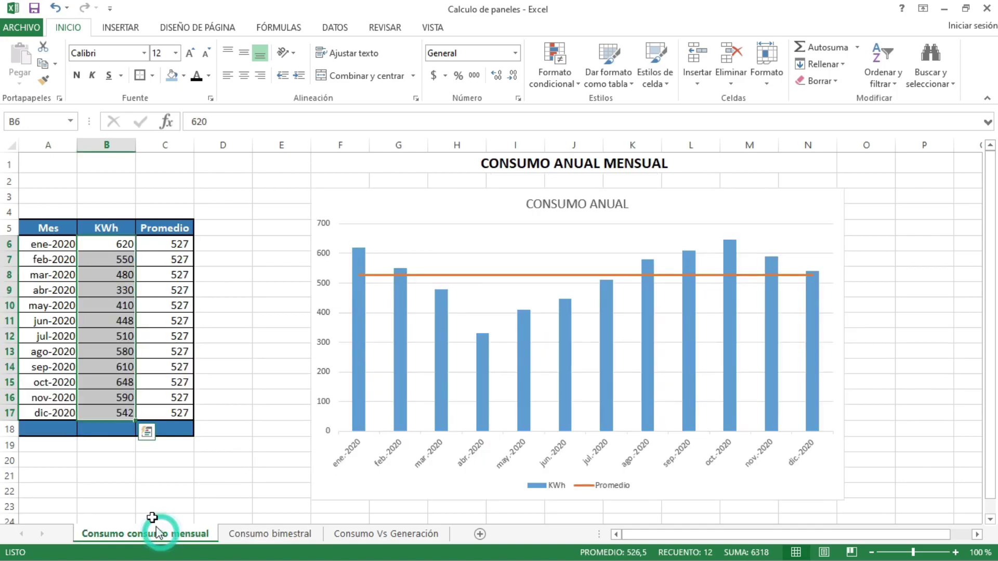
left_click_drag(101, 243, 107, 412)
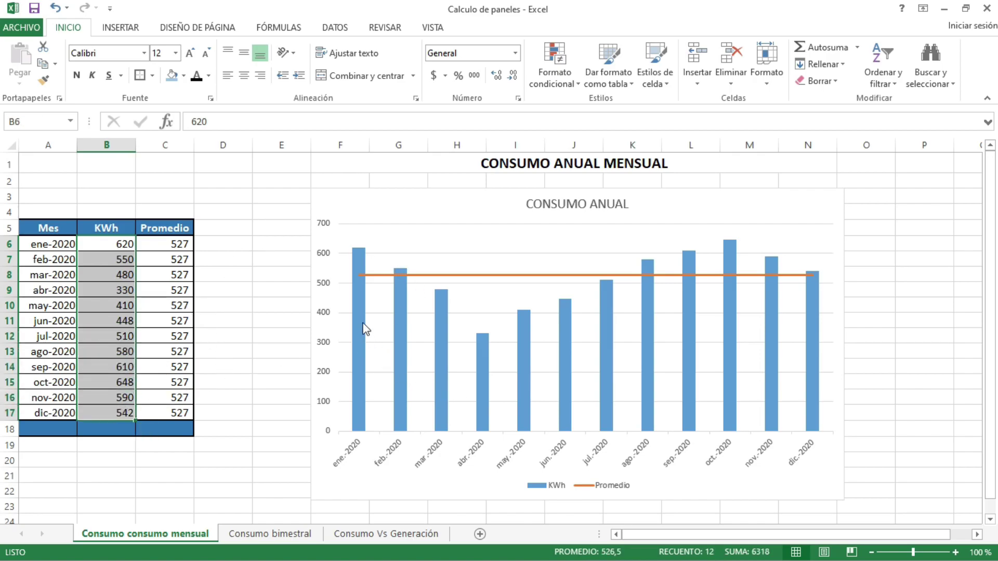
mouse_move(515, 281)
Step: On the Consumo Vs Generación sheet, examine the monthly Consumo, HSP and Generación columns and the GENERACIÓN/CONSUMO row
left_click(385, 535)
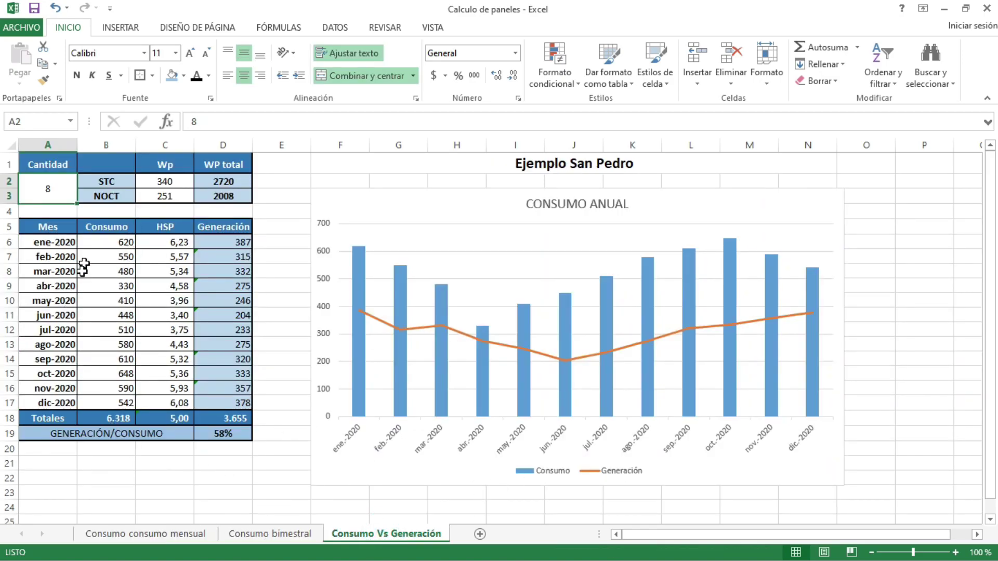
left_click_drag(112, 242, 112, 404)
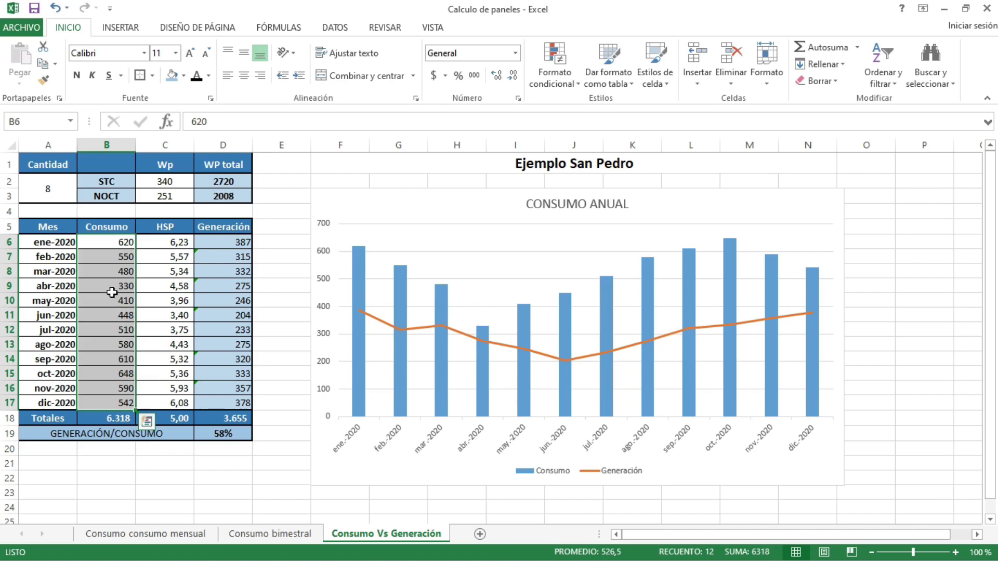
left_click(110, 244)
left_click_drag(171, 242, 180, 405)
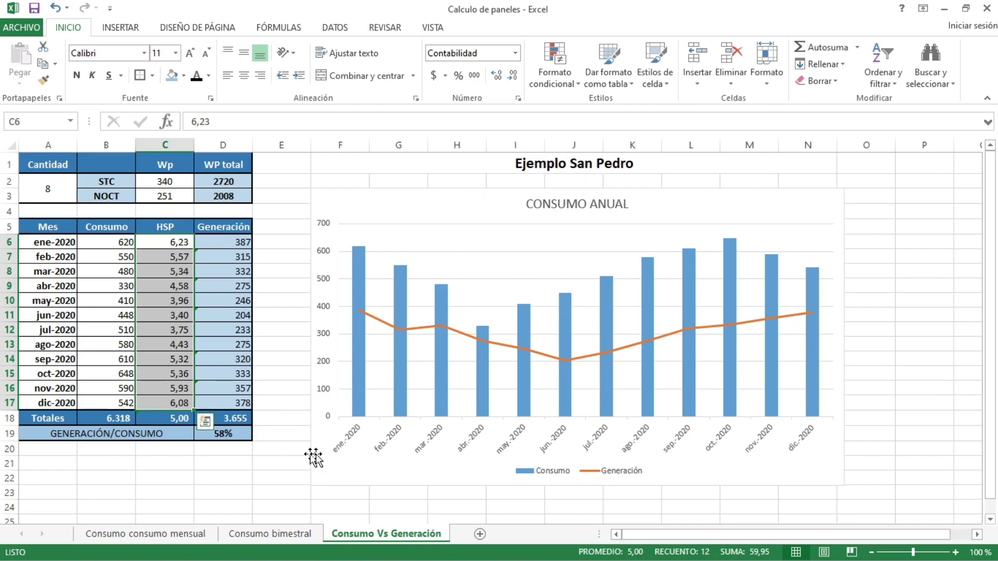
left_click(154, 242)
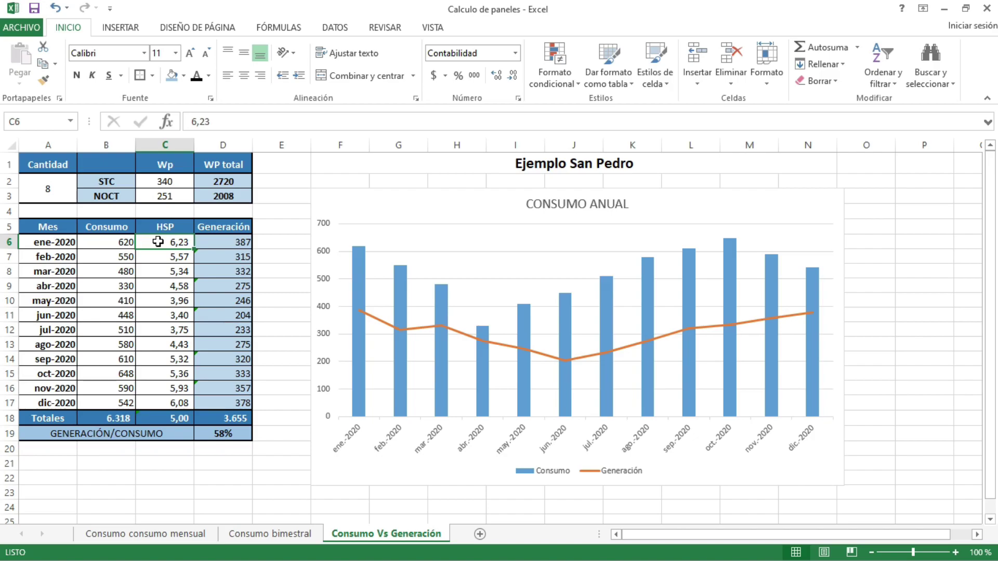
left_click(231, 242)
left_click_drag(232, 242, 213, 403)
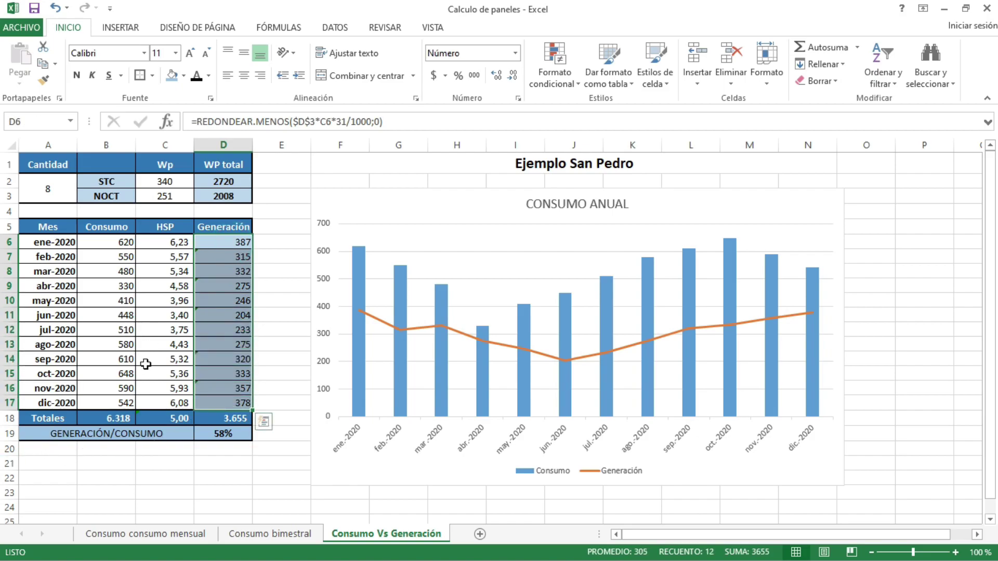
left_click_drag(56, 434, 223, 437)
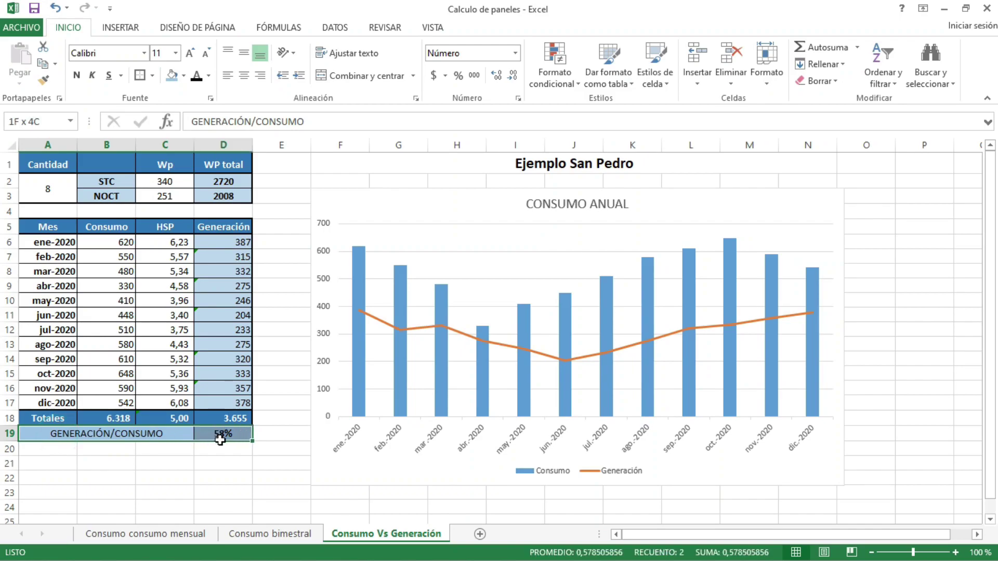
left_click_drag(228, 241, 231, 403)
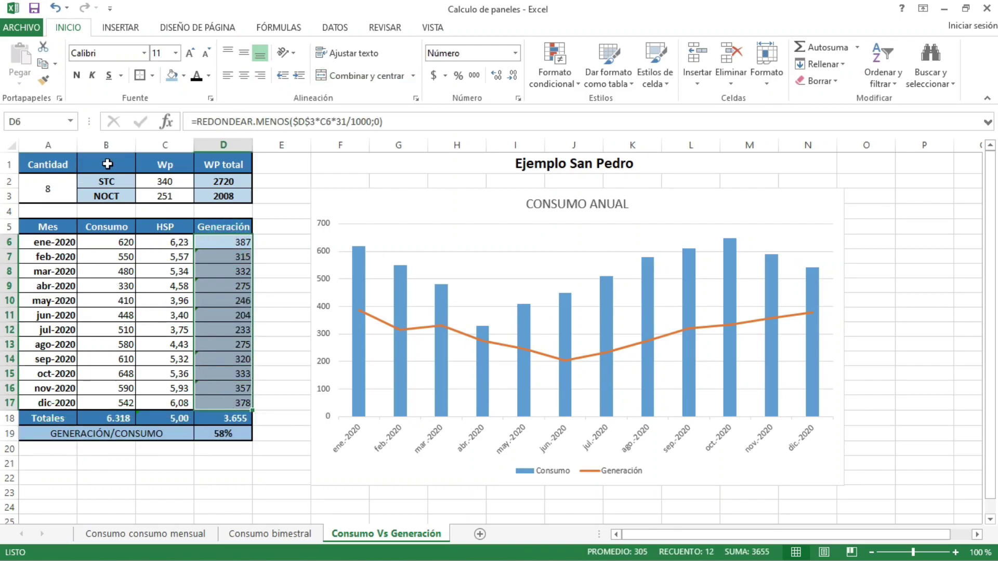
left_click_drag(57, 242, 181, 403)
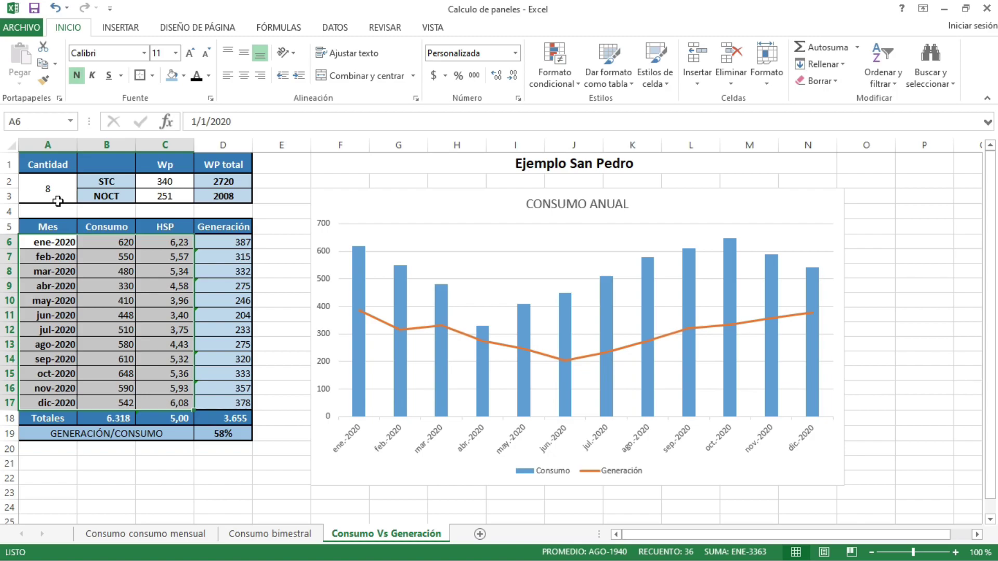
Step: Examine the panel quantity, the STC and NOCT Wp ratings, and the WP total formula for STC
left_click(57, 200)
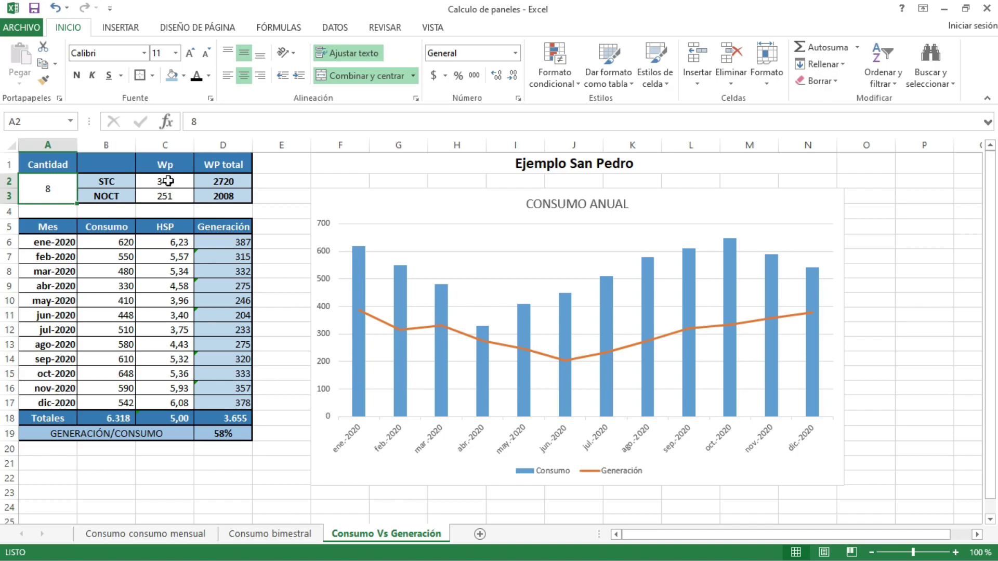
left_click(96, 182)
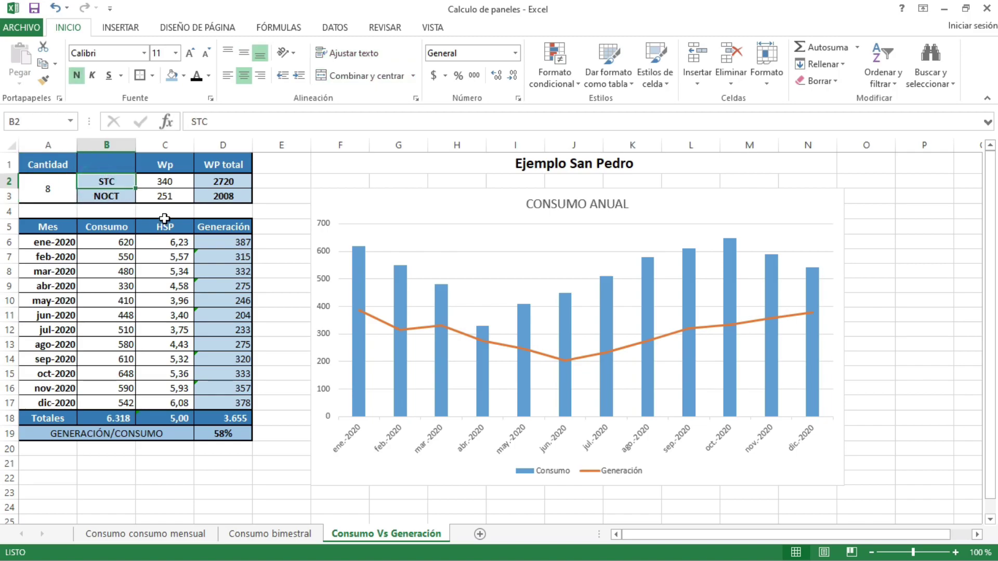
left_click(156, 181)
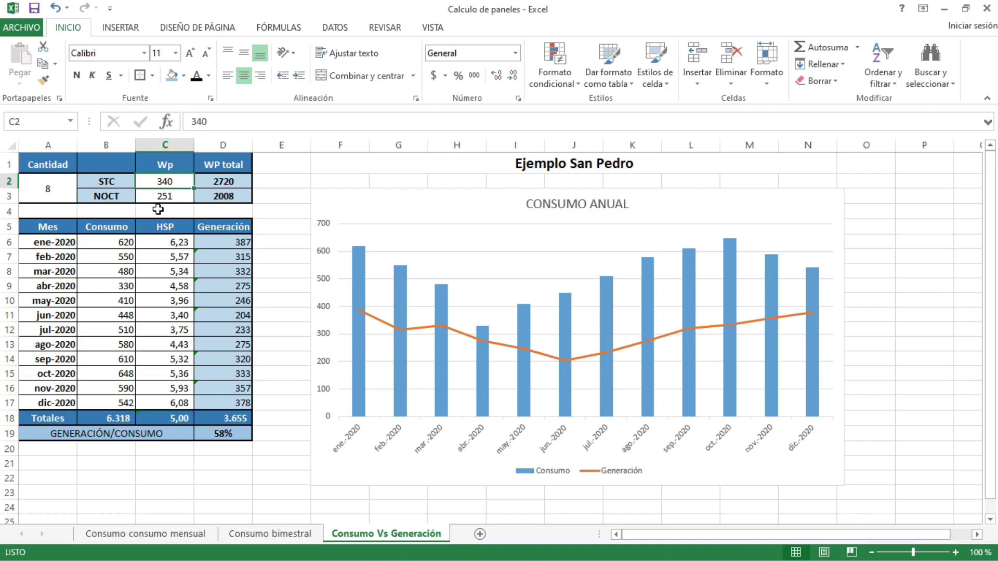
left_click(145, 195)
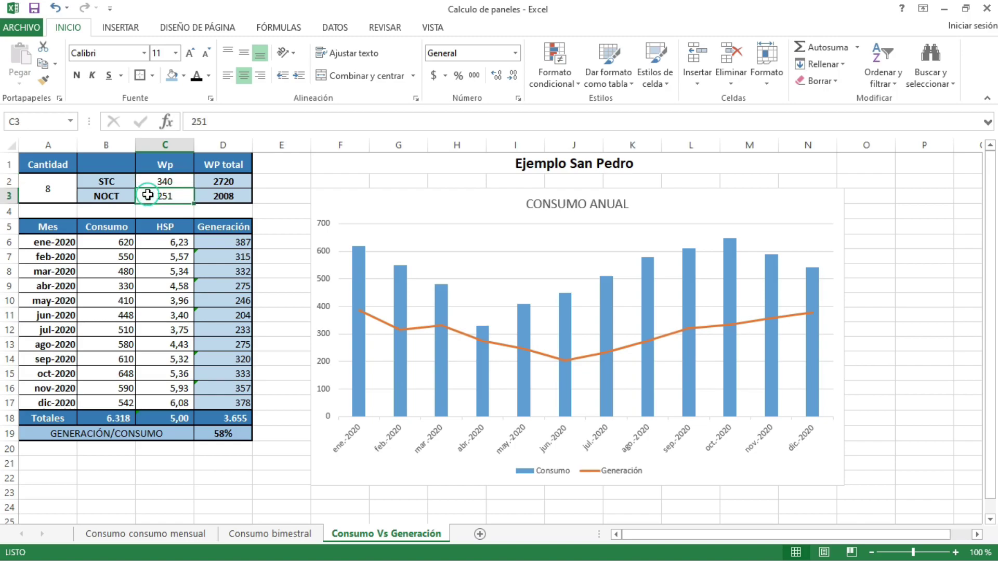
left_click(87, 196)
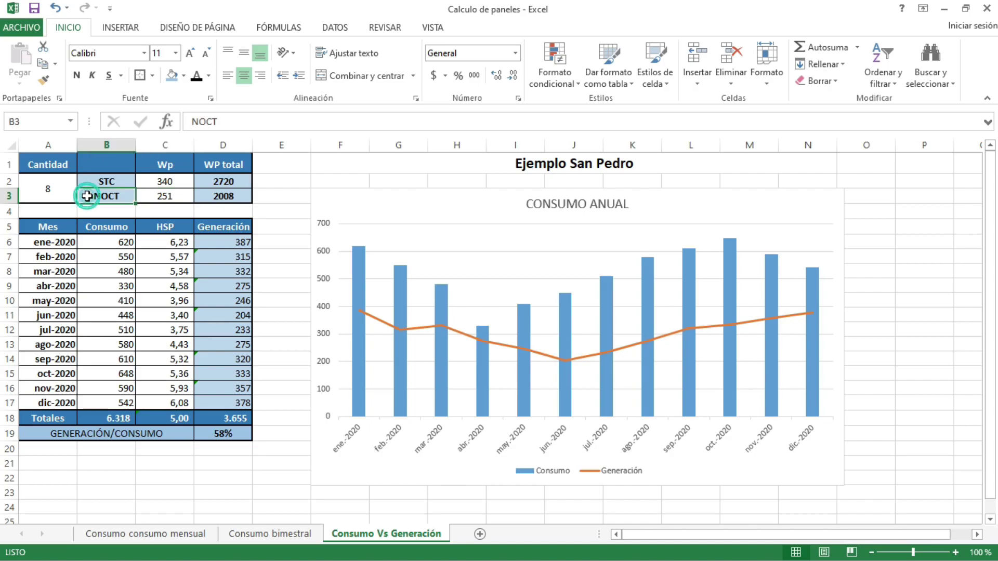
left_click(163, 197)
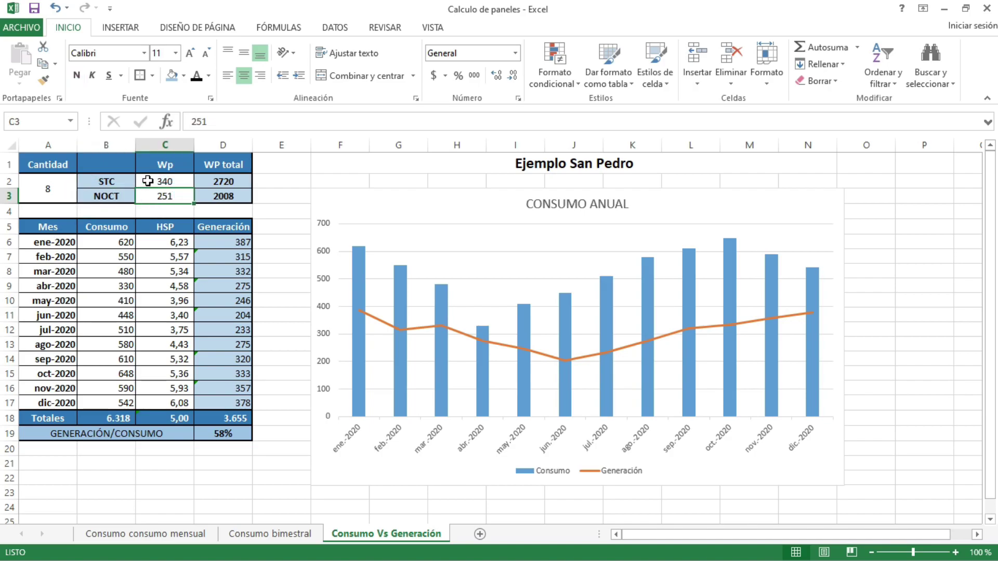
left_click(148, 181)
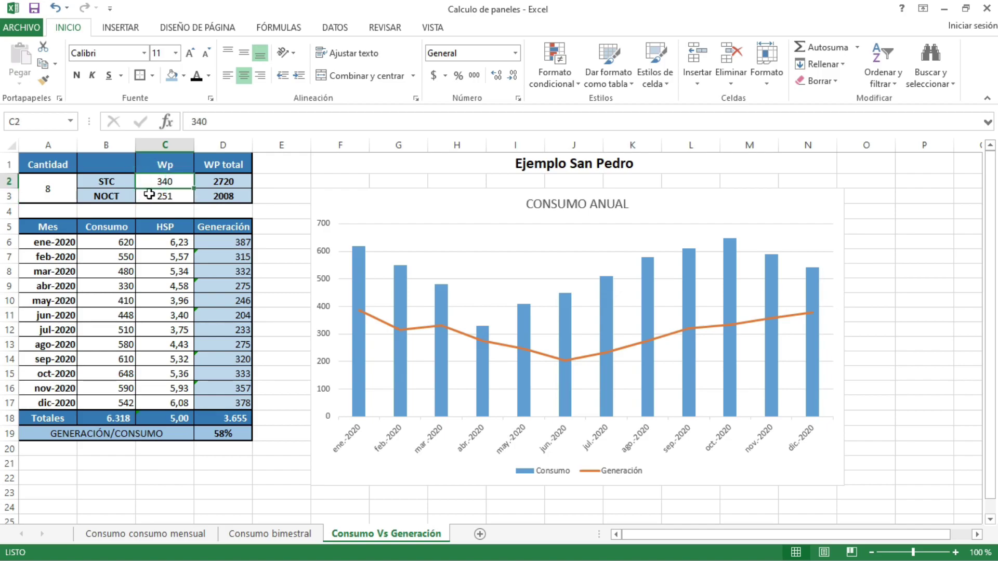
left_click(148, 195)
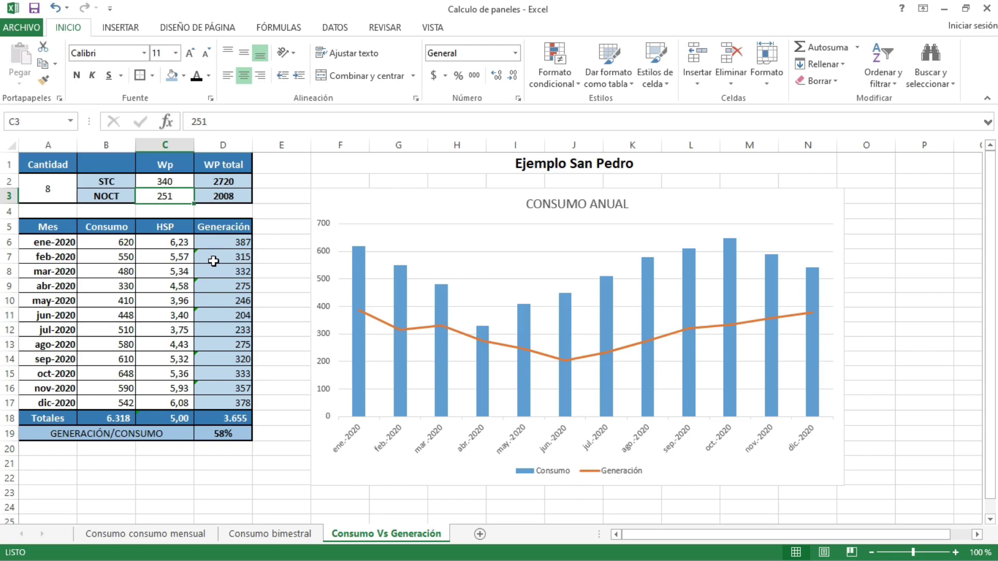
left_click(148, 184)
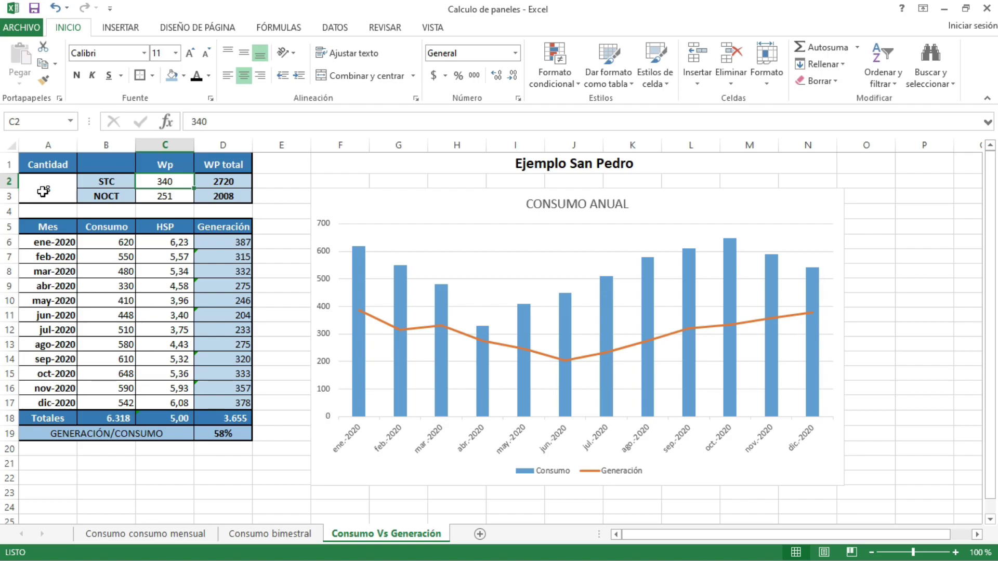
left_click(210, 185)
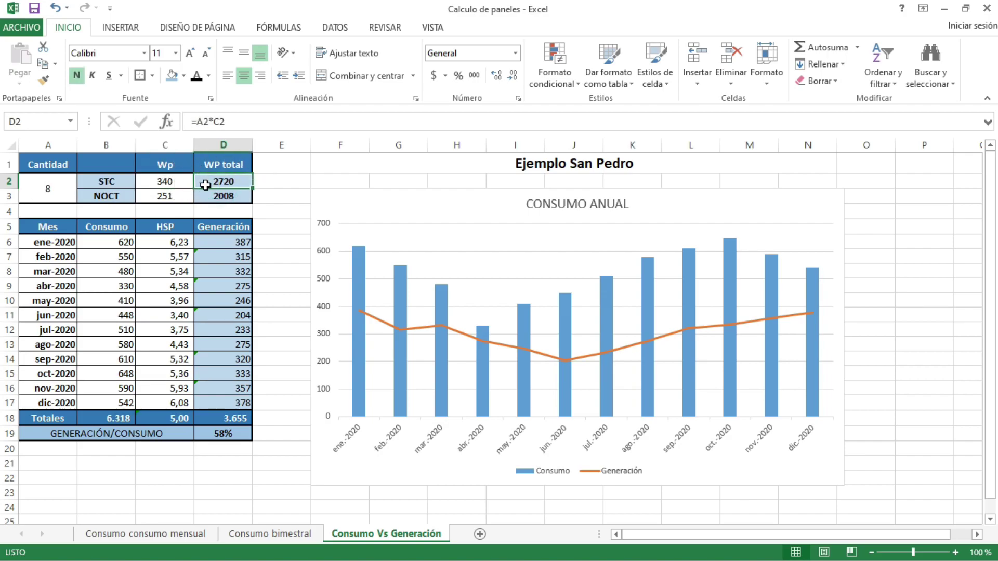
Step: Test panel quantities of 6 and 12 in the Cantidad cell
left_click(42, 184)
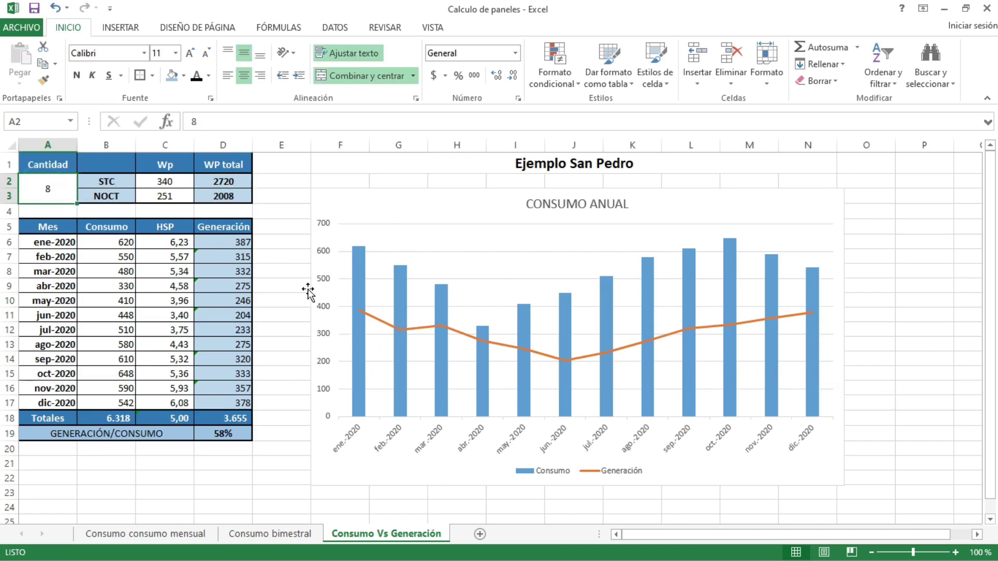
left_click(33, 193)
type("6")
key("Return")
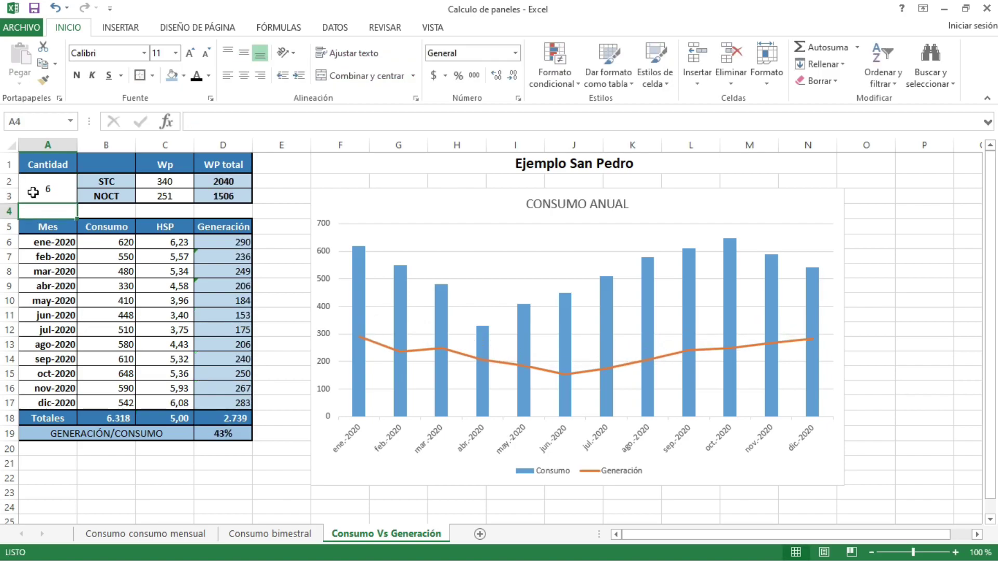
left_click(33, 192)
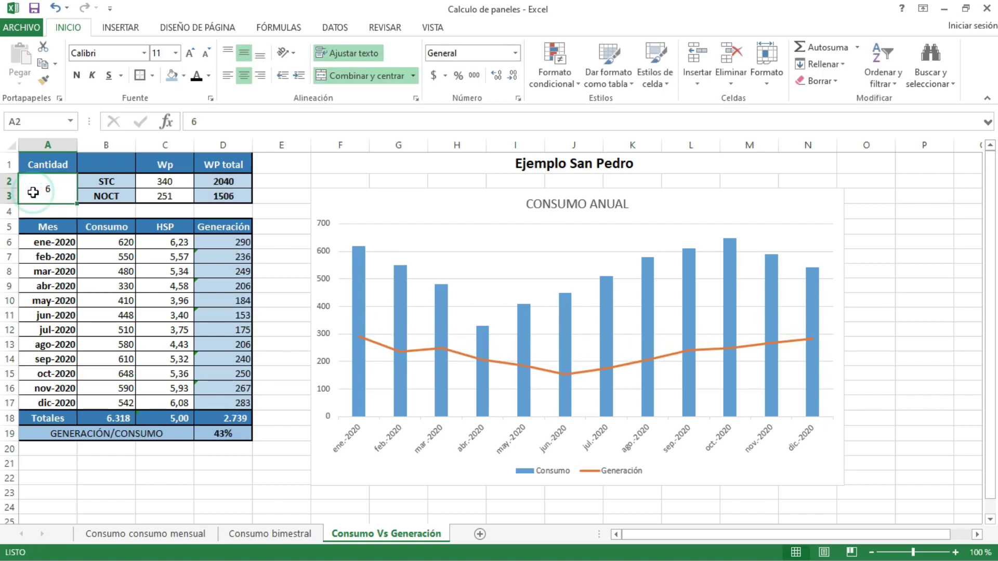
type("12")
key("Return")
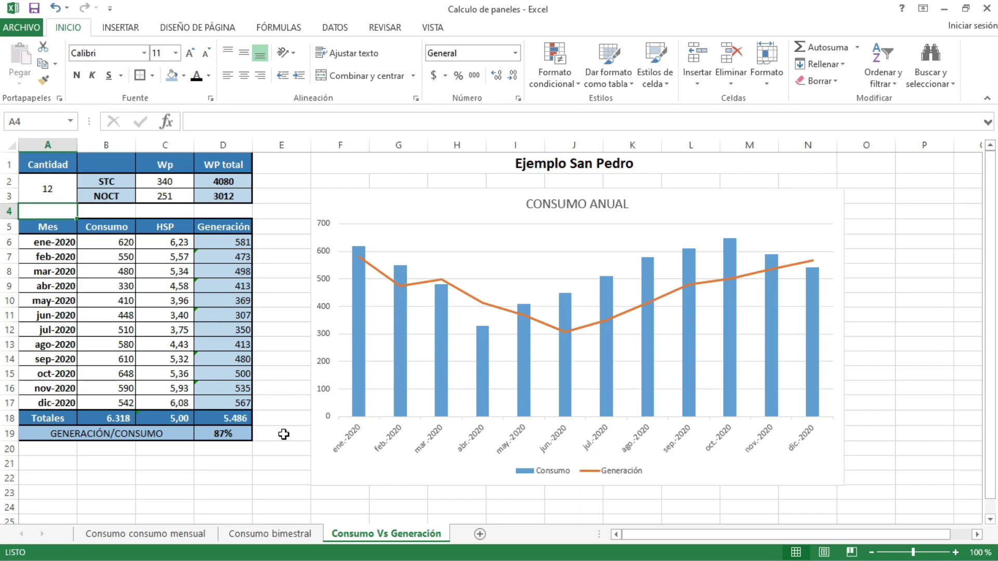
Step: Set the Cantidad of panels to 14 and check the GENERACIÓN/CONSUMO percentage cell
left_click(43, 182)
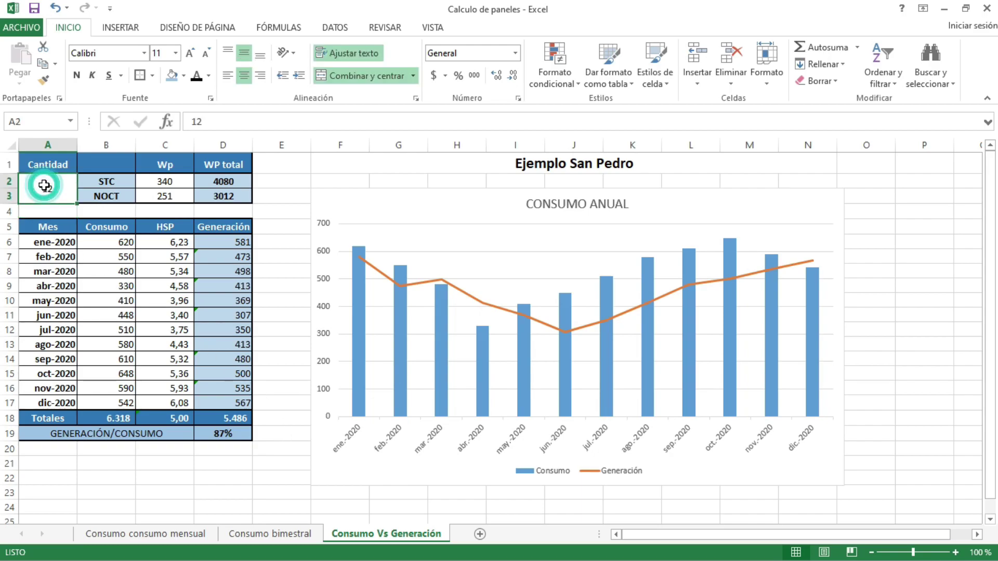
type("14")
key("Return")
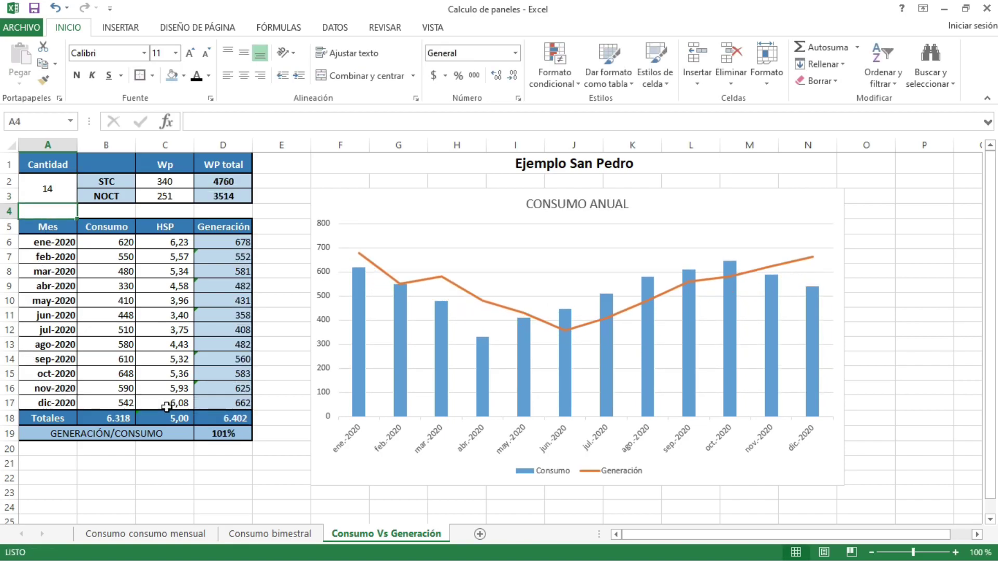
left_click(221, 432)
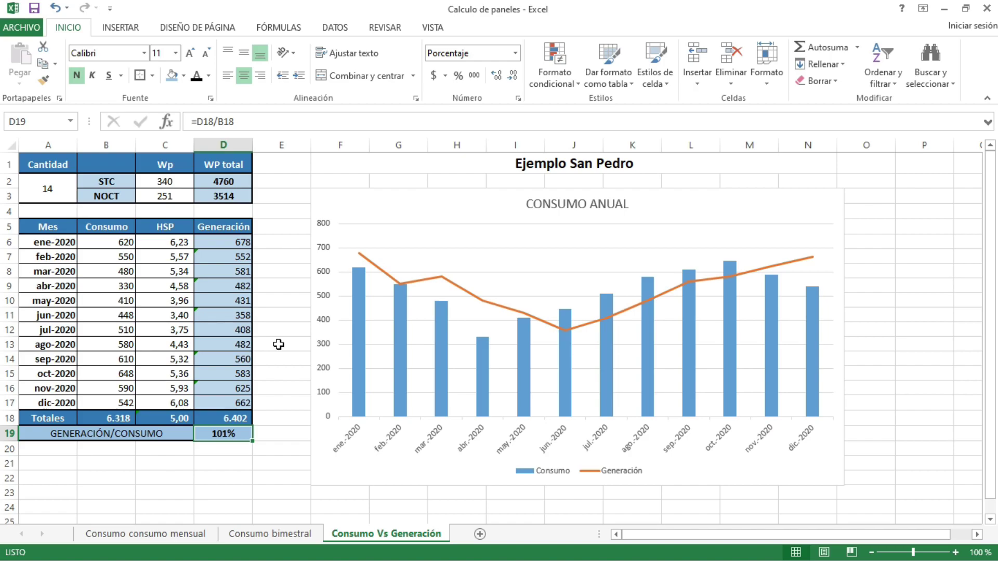
Step: Set the Cantidad of panels to 6 and check the GENERACIÓN/CONSUMO percentage and the chart's January generation
left_click(49, 187)
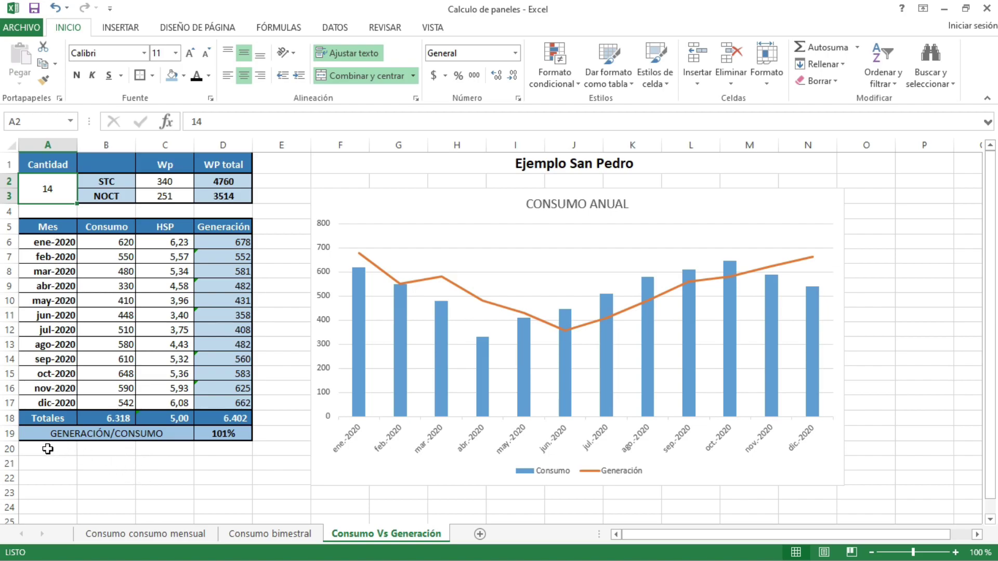
type("6")
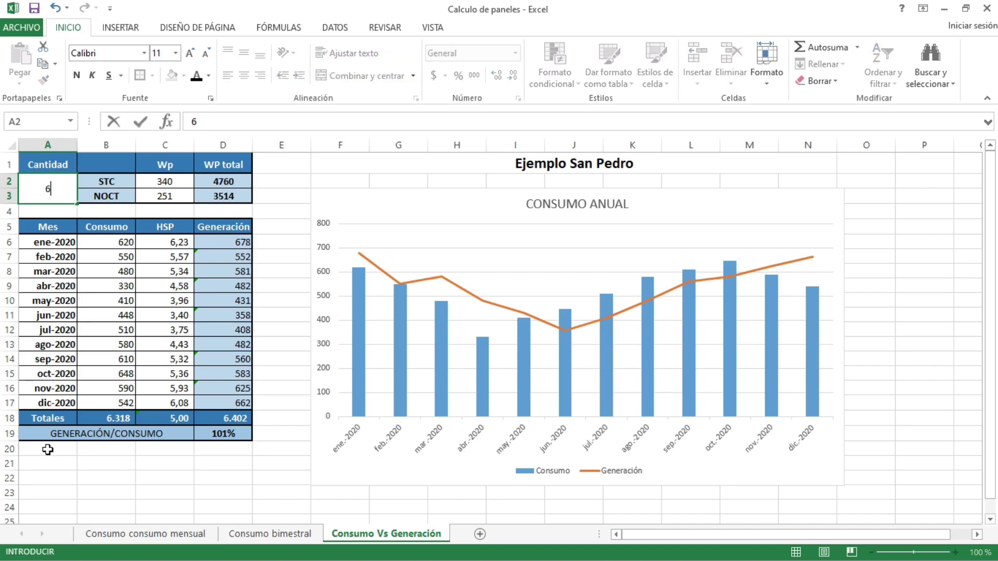
key("Return")
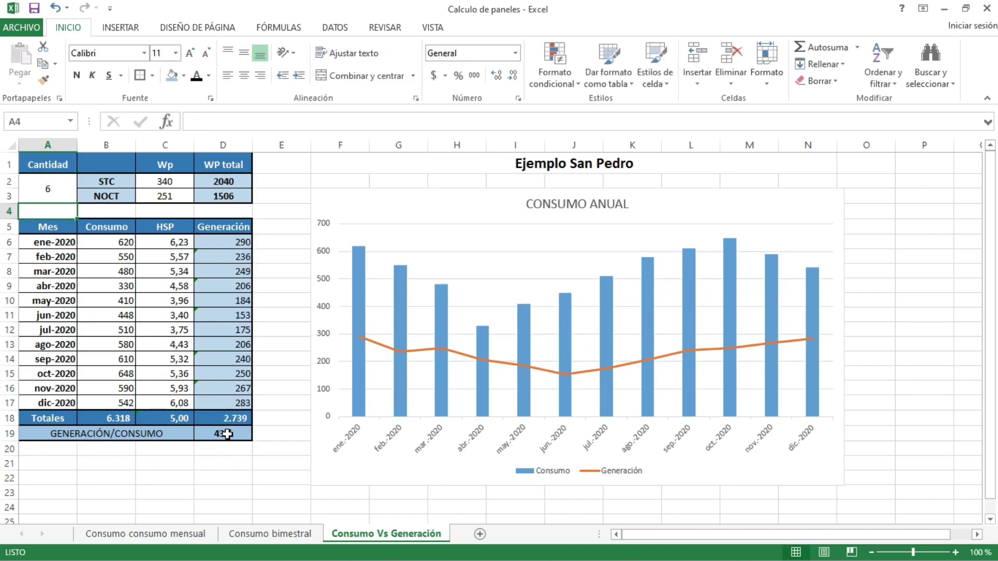
left_click(227, 434)
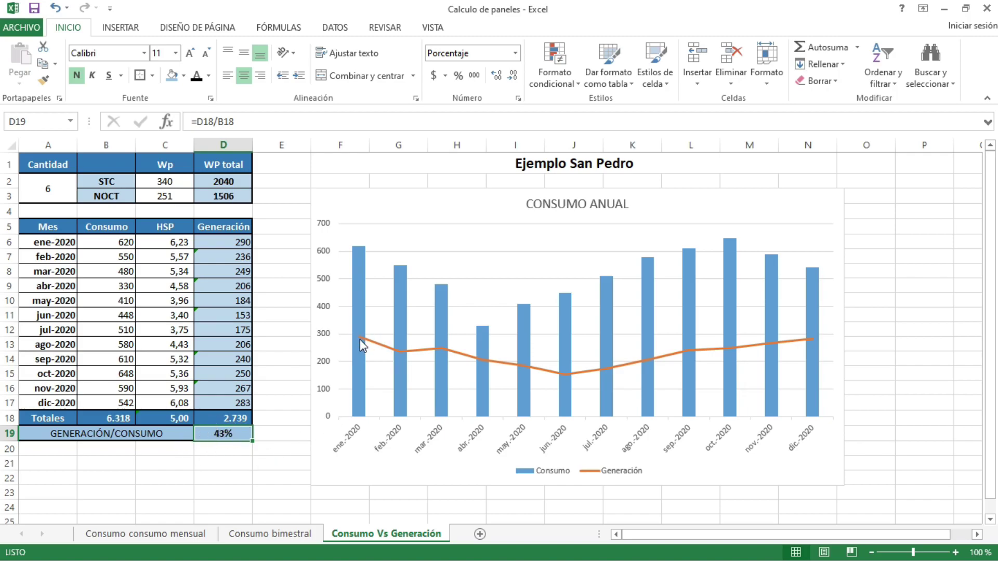
mouse_move(362, 341)
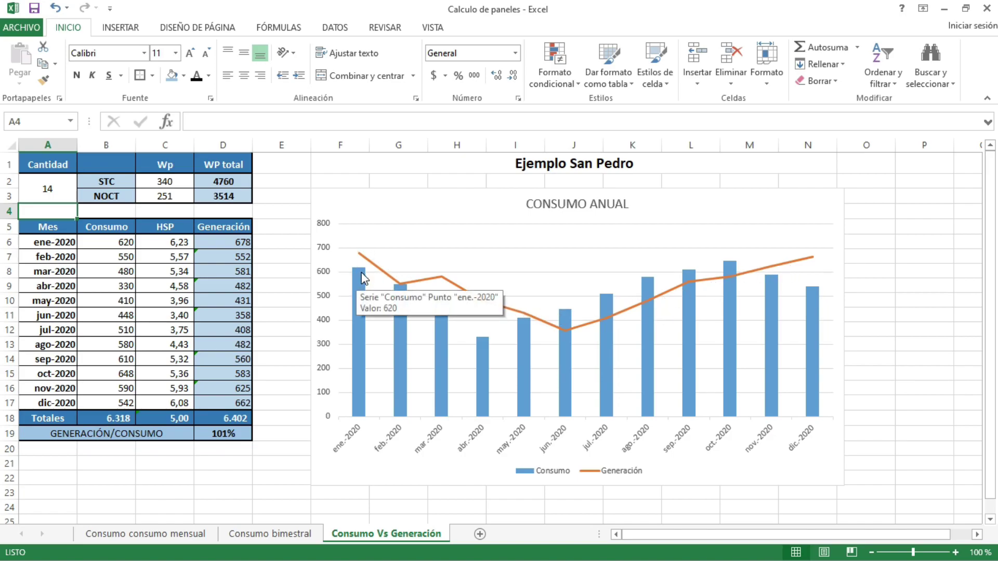
Step: Inspect the January consumption bar in the chart and change the Cantidad of panels back to 6
mouse_move(363, 406)
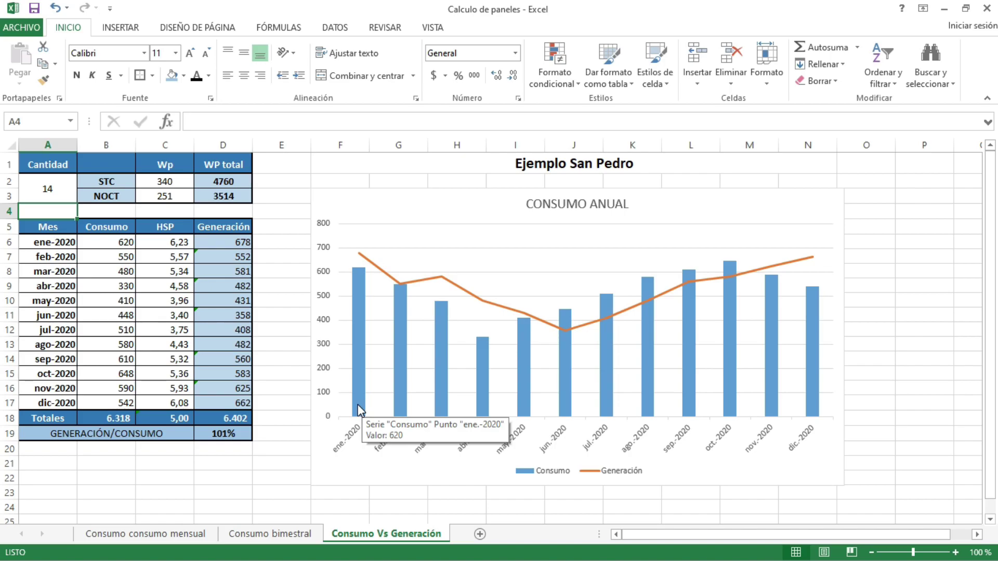
left_click(49, 189)
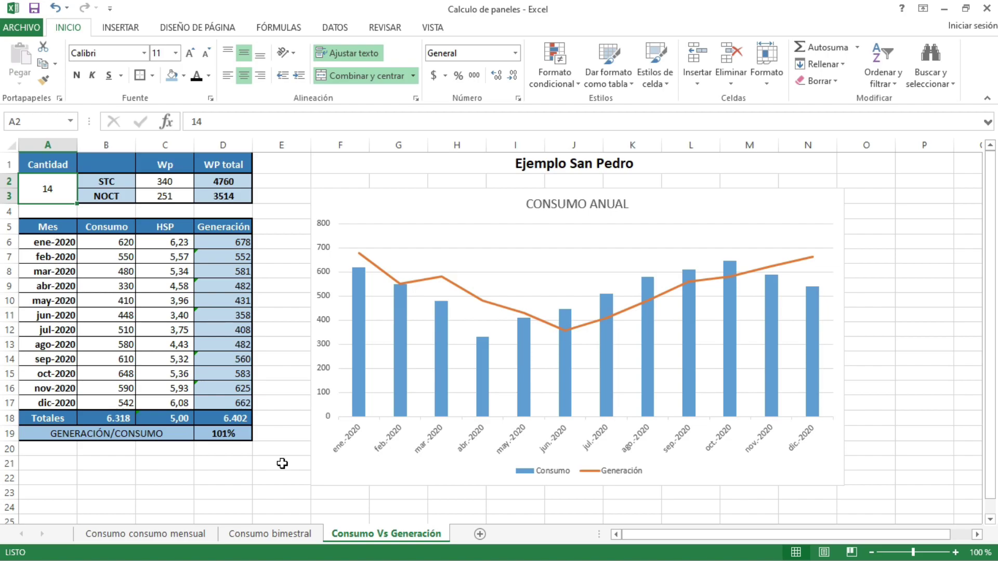
type("6")
key("Return")
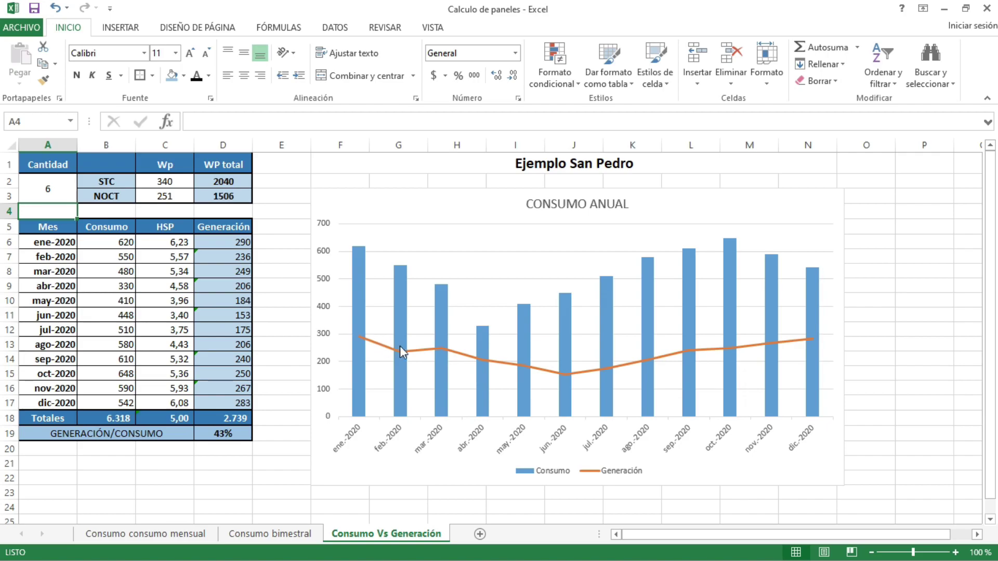
mouse_move(572, 373)
left_click(210, 432)
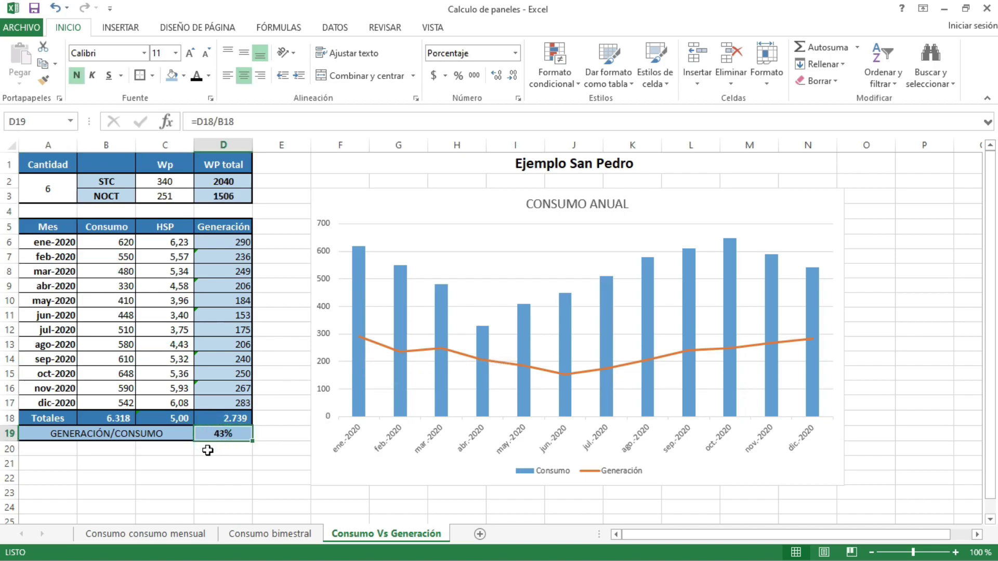
type("10")
key("Return")
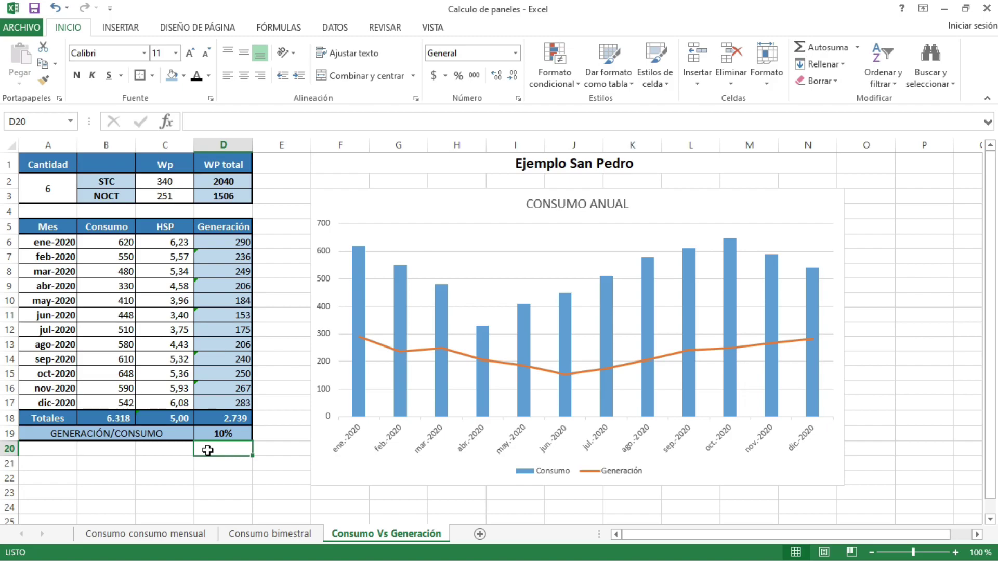
left_click(206, 432)
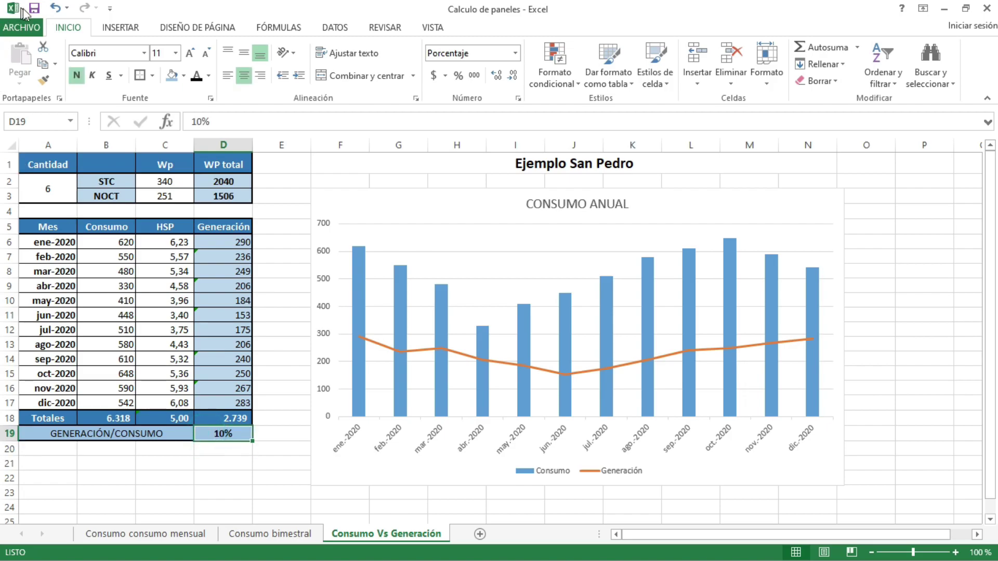
left_click(57, 8)
Step: Test panel quantities of 10 and 7 in the Cantidad cell
left_click(35, 182)
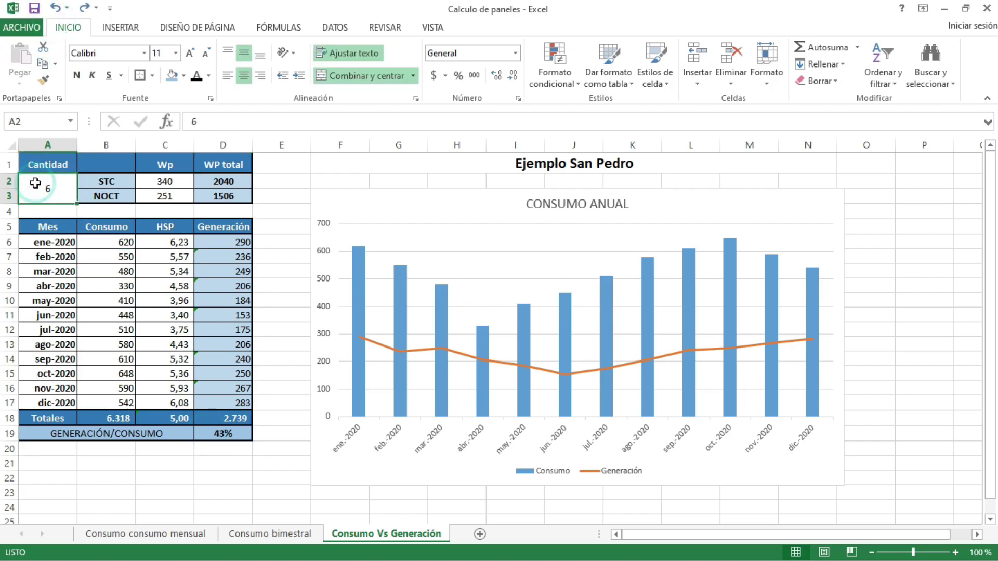
type("10")
key("Return")
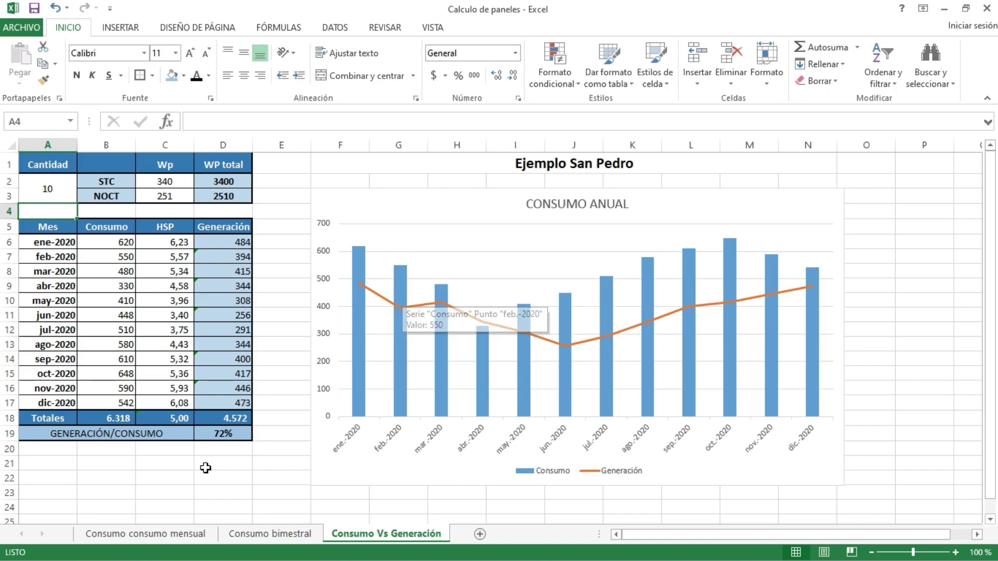
left_click(63, 191)
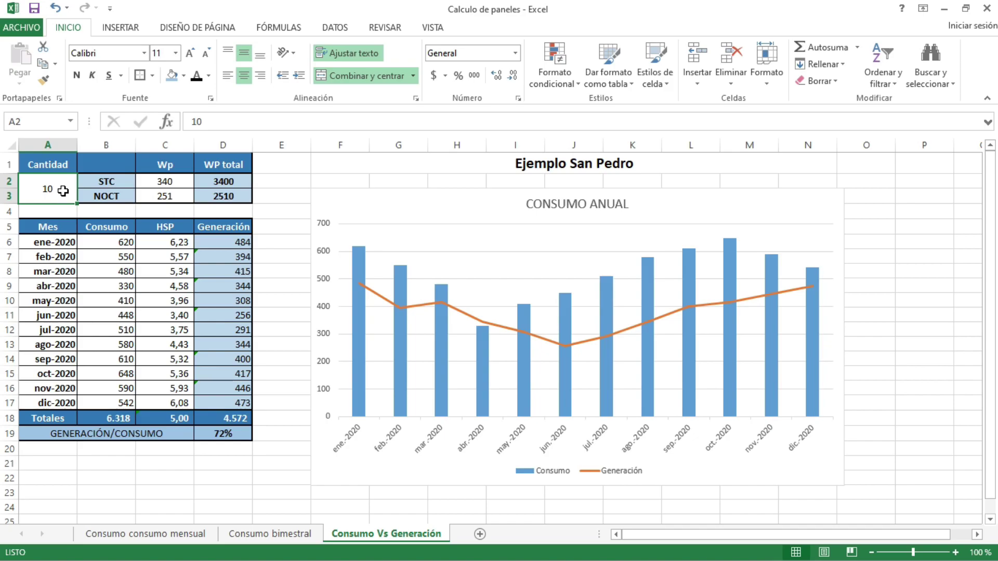
type("7")
key("Return")
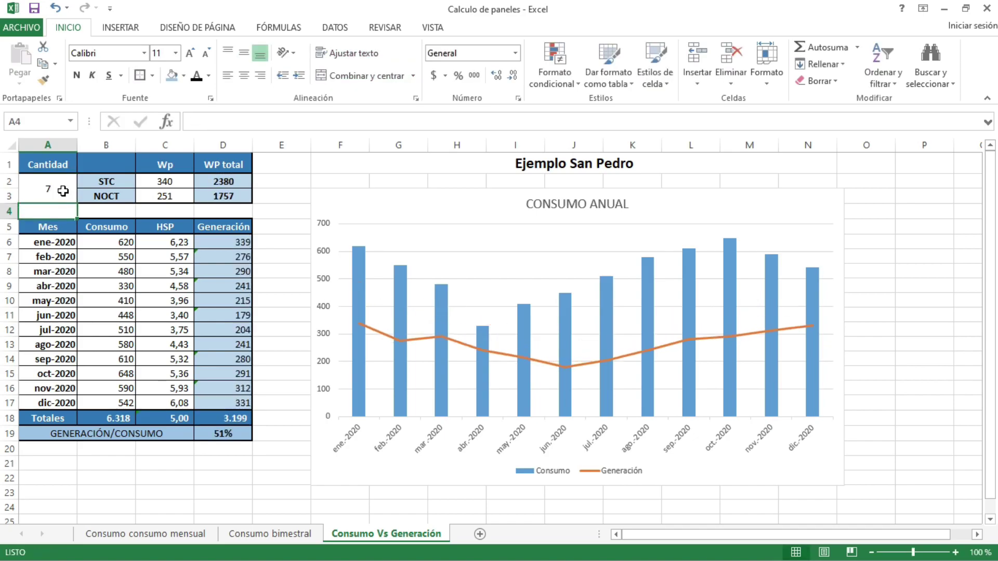
Step: Set the Cantidad of panels to 8
left_click(62, 191)
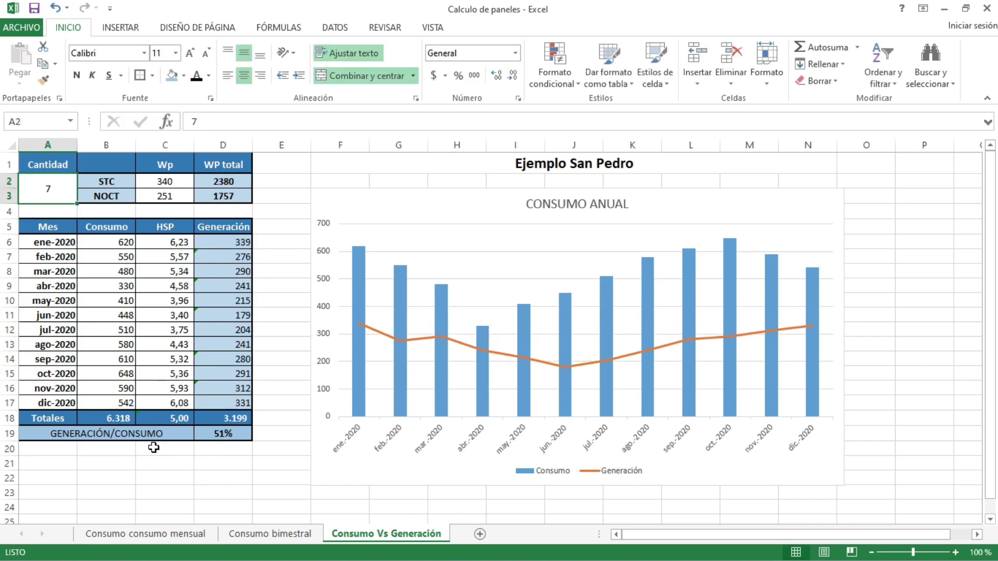
type("8")
key("Return")
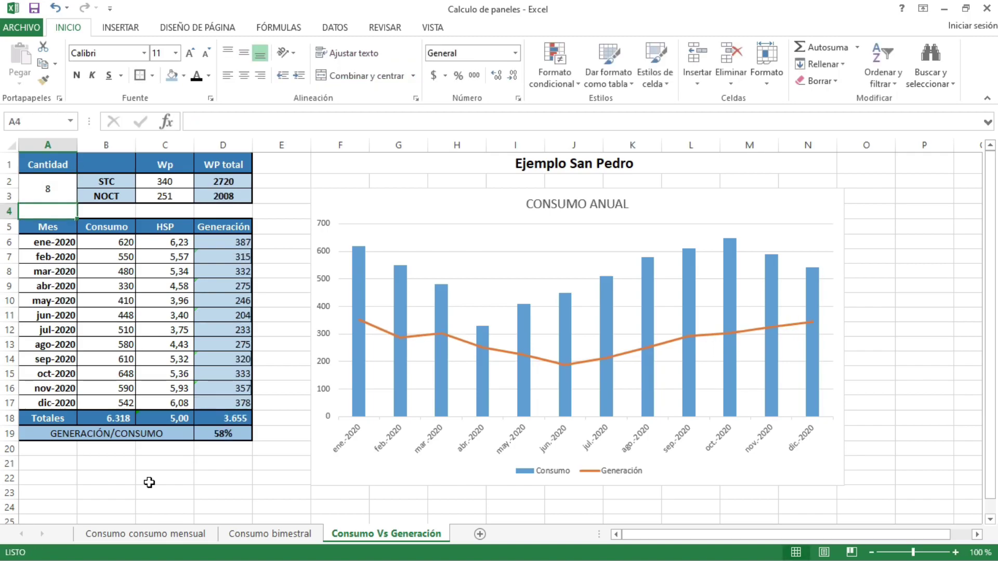